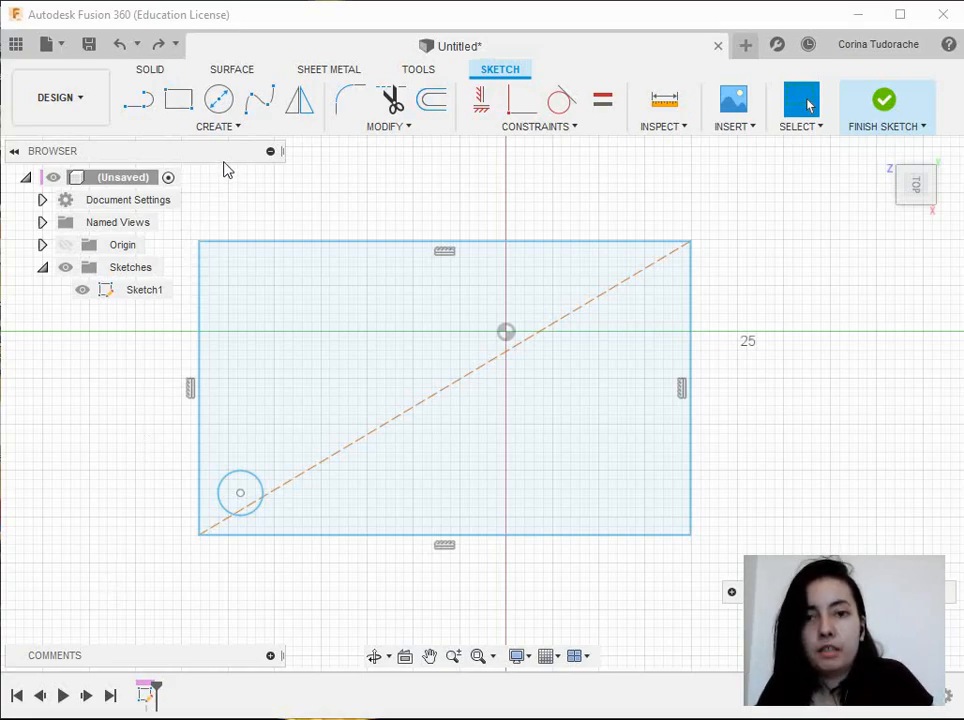
Step: Start a Rectangular Pattern of the small circle near the rectangle's lower-left corner, keeping the distance type as Extent
{"action": "left_click", "coordinate": [220, 132]}
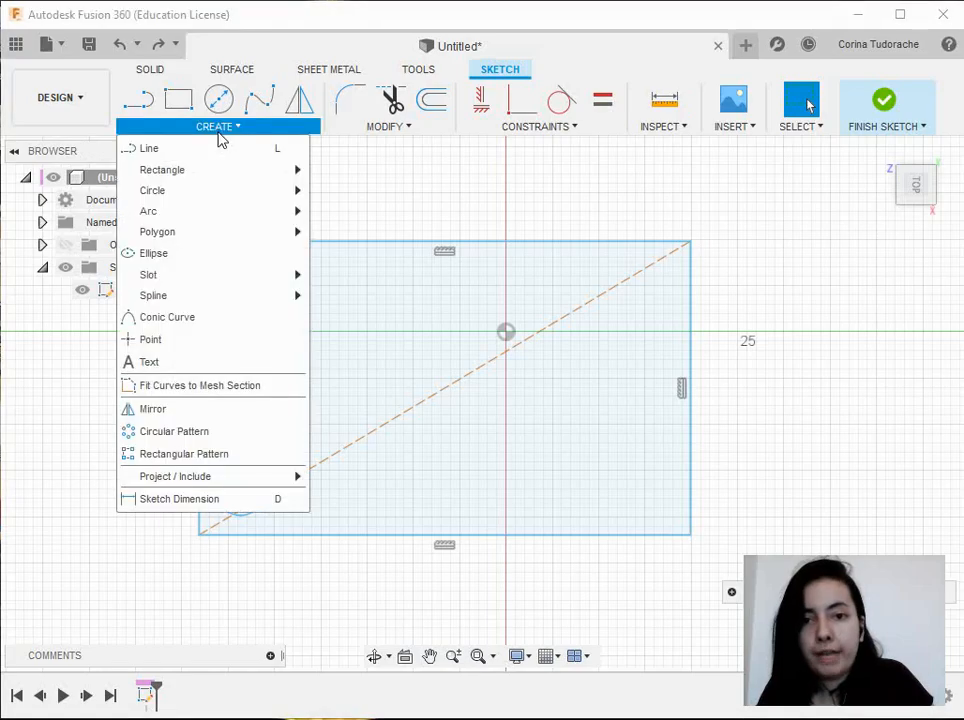
{"action": "left_click", "coordinate": [180, 455]}
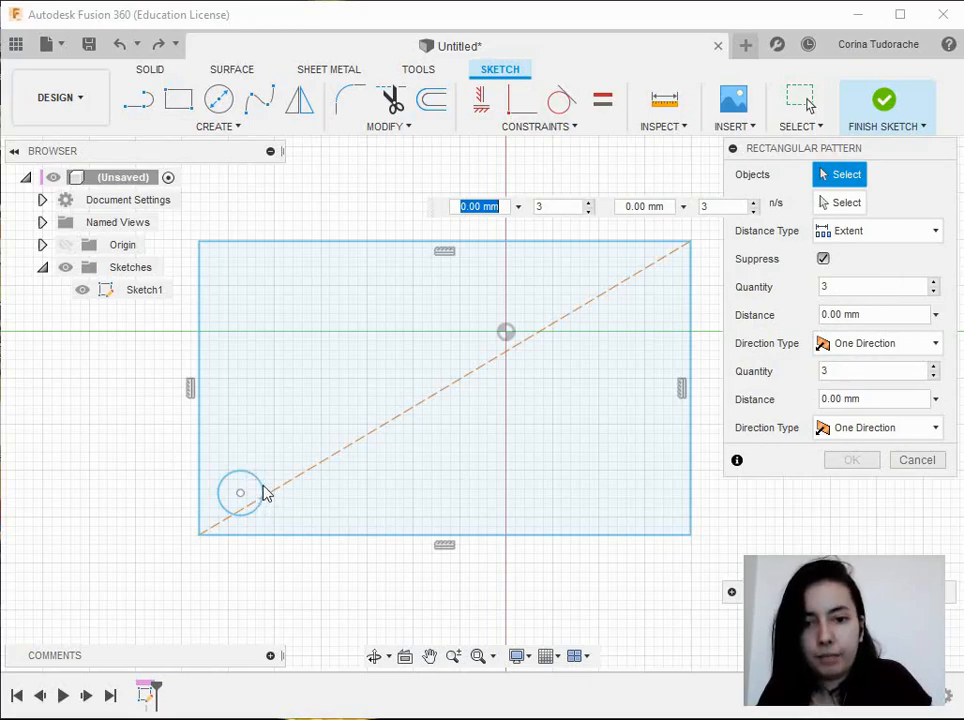
{"action": "scroll", "coordinate": [262, 495], "scroll_direction": "up", "scroll_amount": 3}
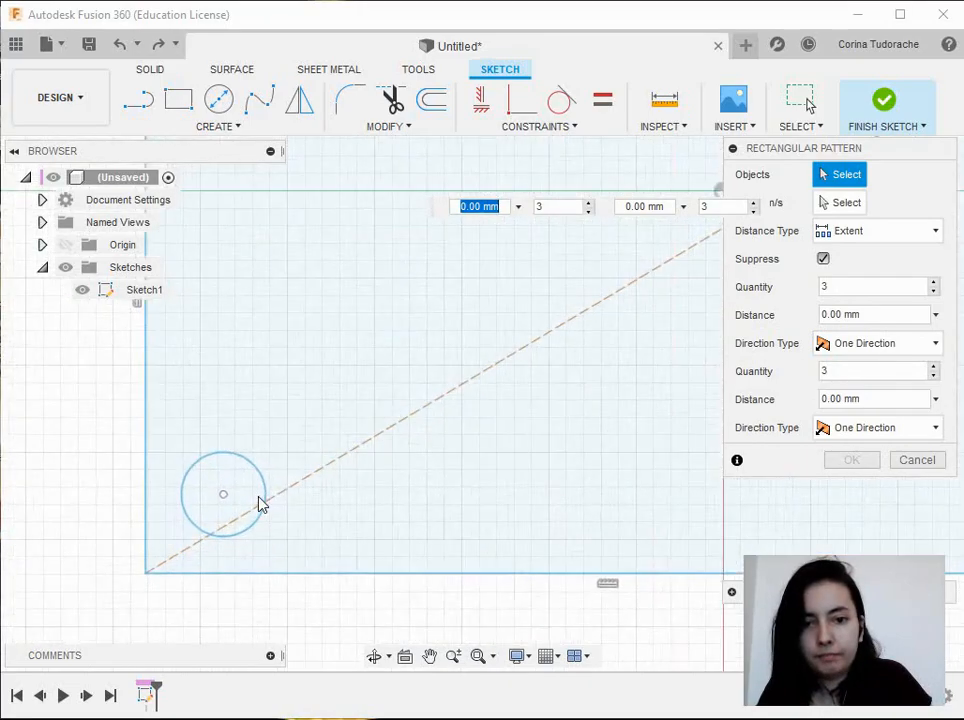
{"action": "left_click", "coordinate": [260, 491]}
{"action": "scroll", "coordinate": [362, 502], "scroll_direction": "down", "scroll_amount": 4}
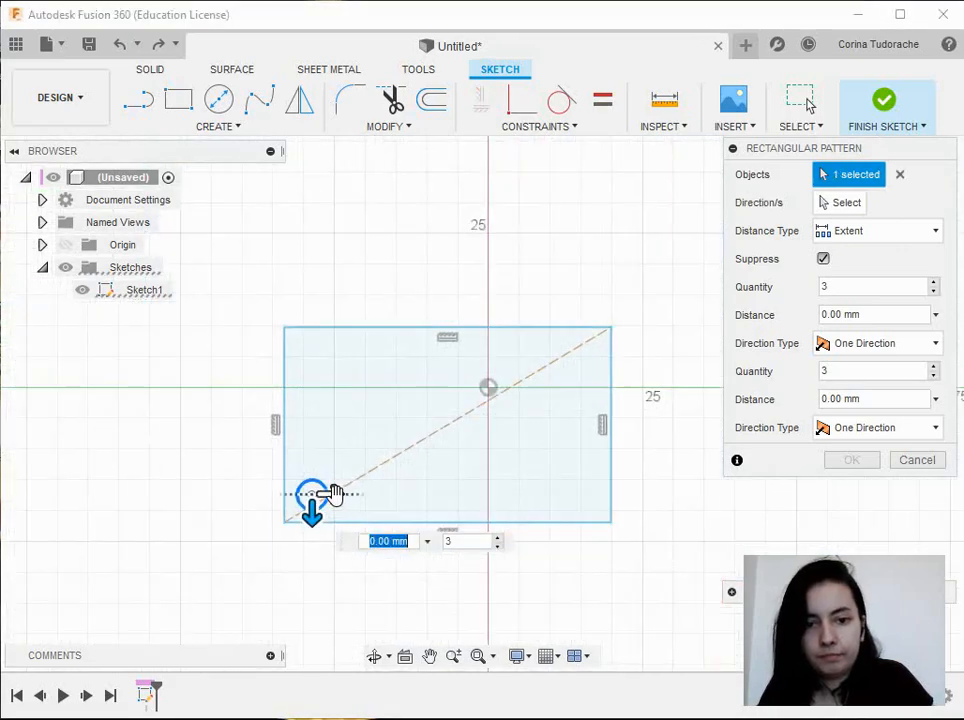
{"action": "middle_click_drag", "start_coordinate": [740, 526], "coordinate": [700, 536]}
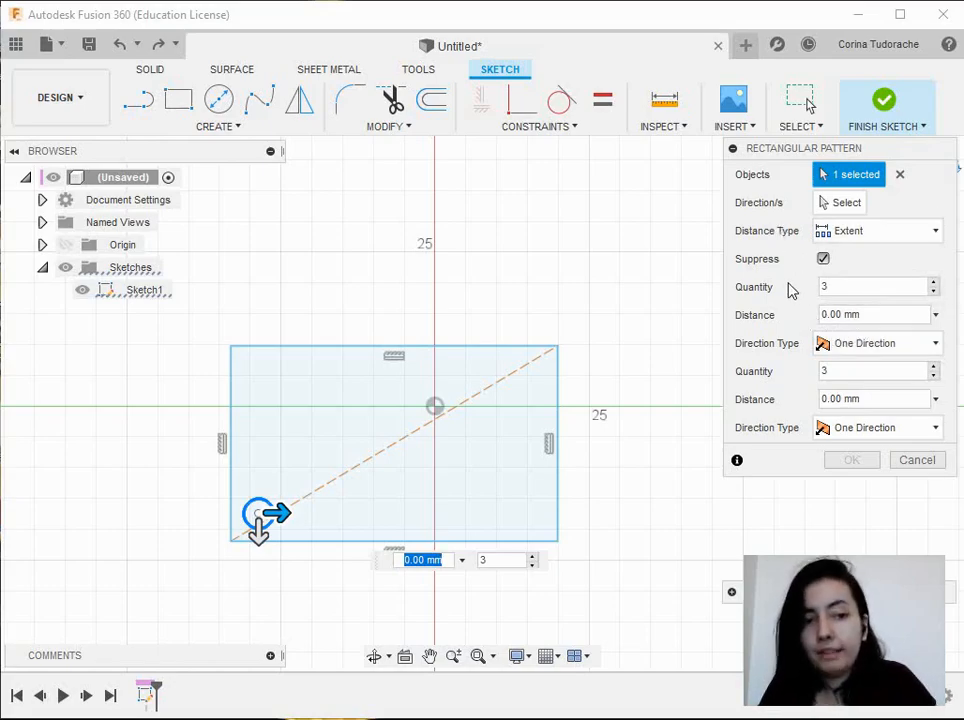
{"action": "left_click", "coordinate": [890, 236]}
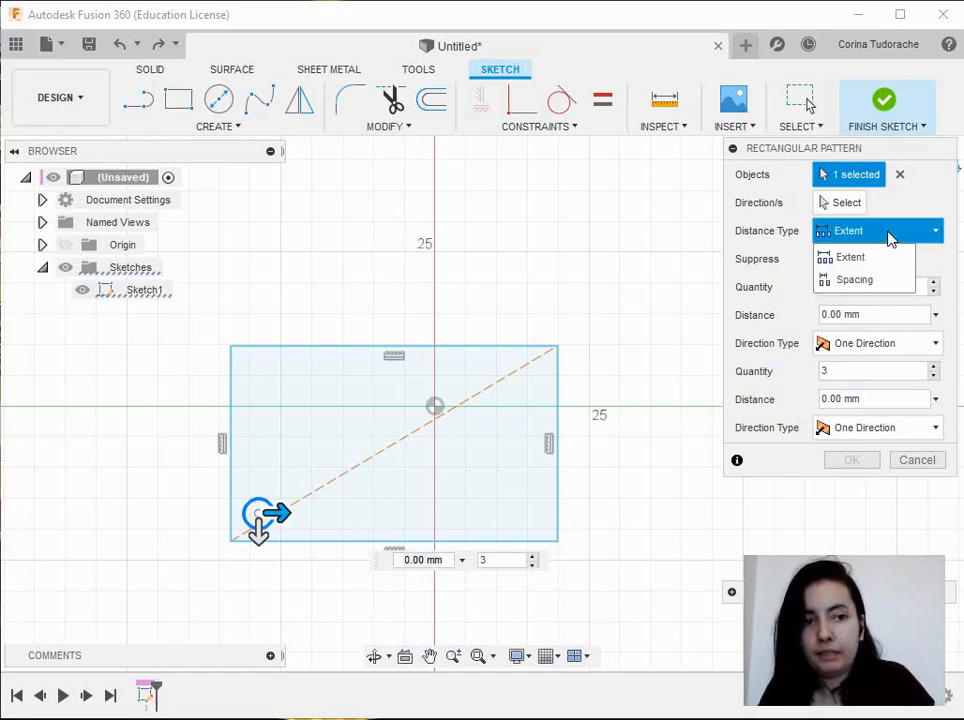
{"action": "left_click", "coordinate": [895, 240]}
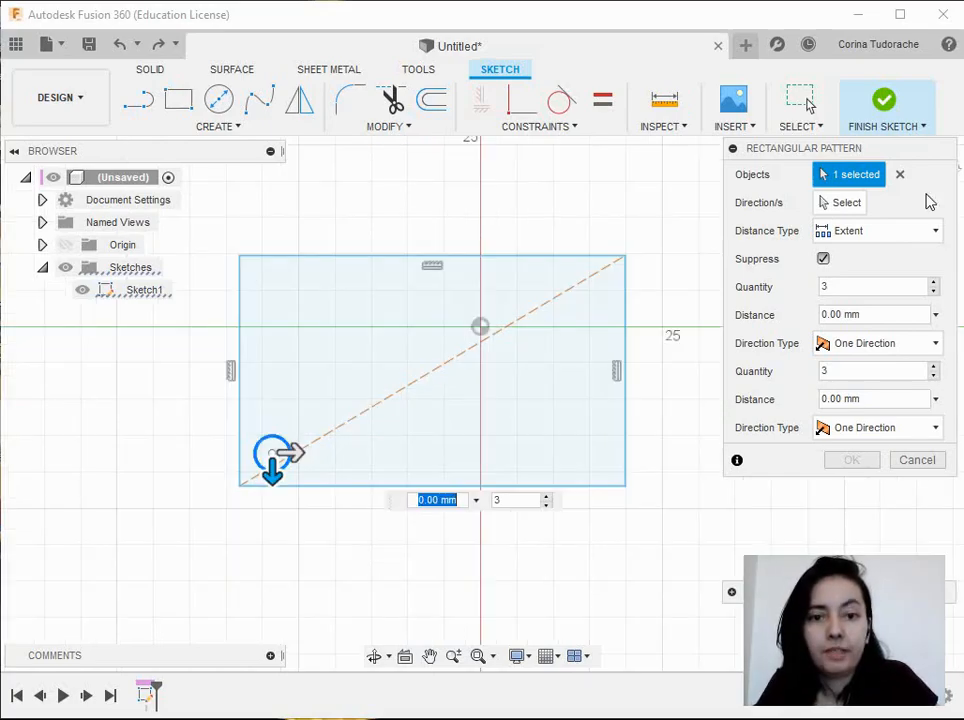
Step: Extend the circle pattern along the rectangle's long side over 45 mm with a quantity of 7
{"action": "key", "text": "Tab"}
{"action": "key", "text": "Tab"}
{"action": "key", "text": "Tab"}
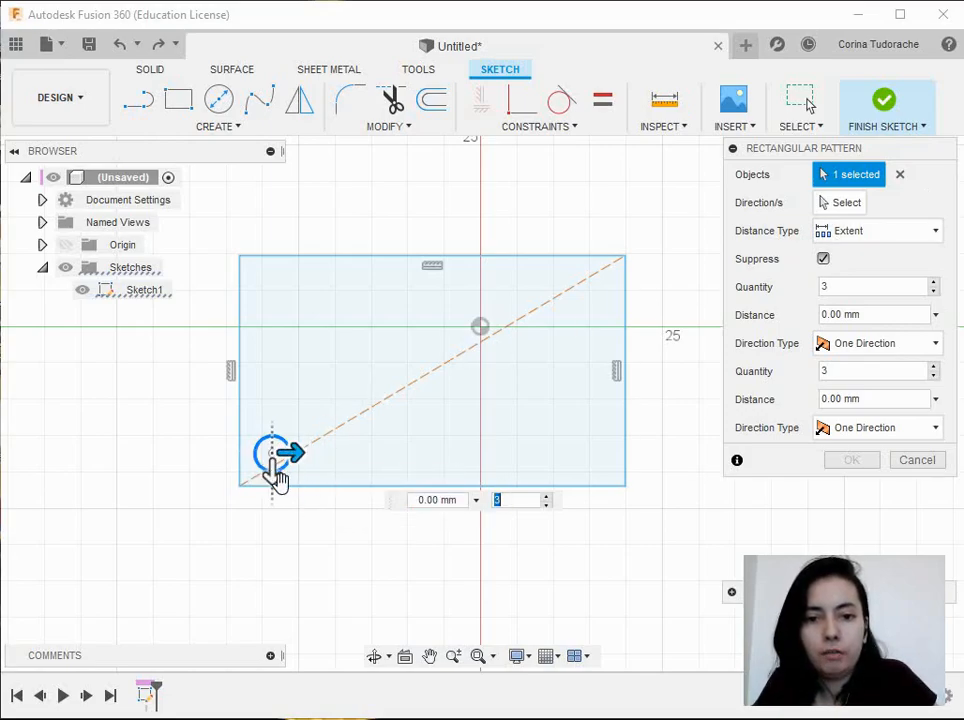
{"action": "key", "text": "Tab"}
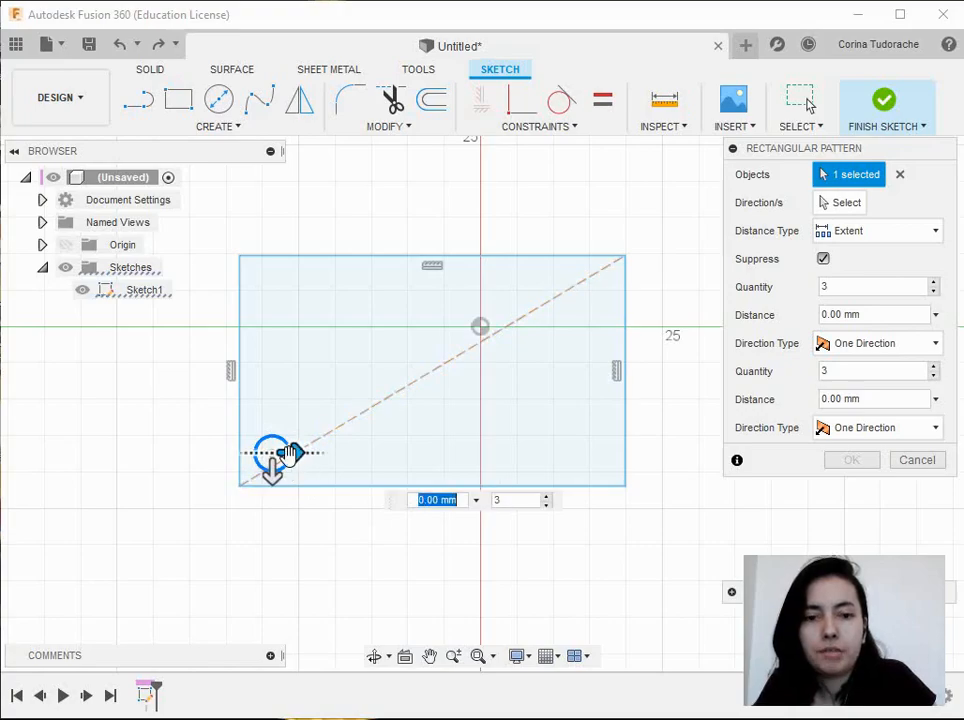
{"action": "mouse_move", "coordinate": [284, 453]}
{"action": "left_mouse_down"}
{"action": "mouse_move", "coordinate": [615, 462]}
{"action": "mouse_move", "coordinate": [608, 468]}
{"action": "left_mouse_up"}
{"action": "key", "text": "Tab"}
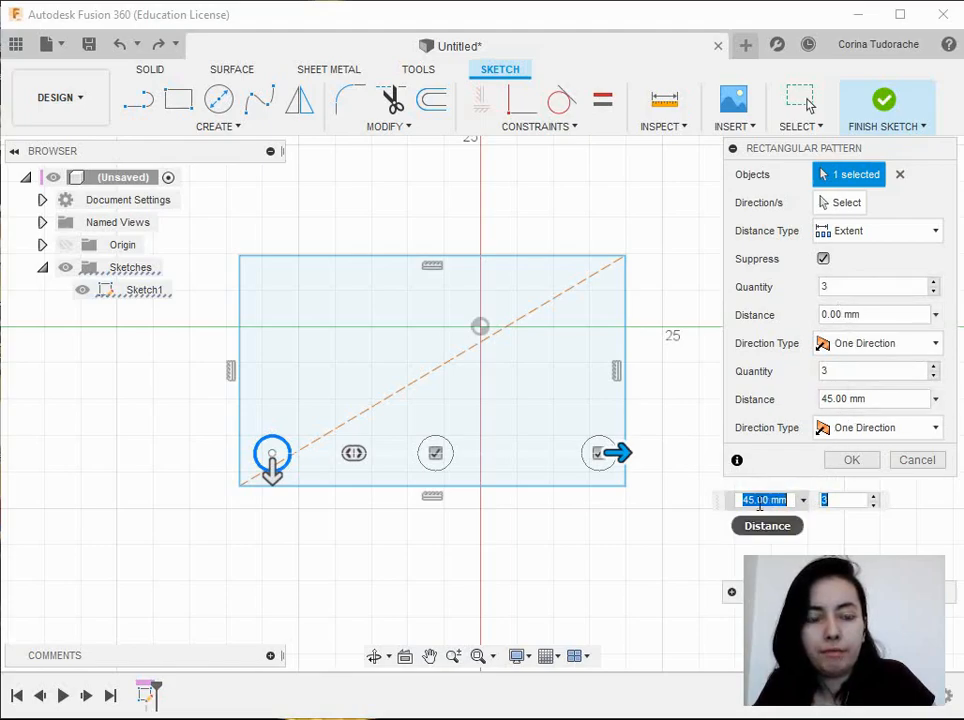
{"action": "left_click", "coordinate": [829, 500]}
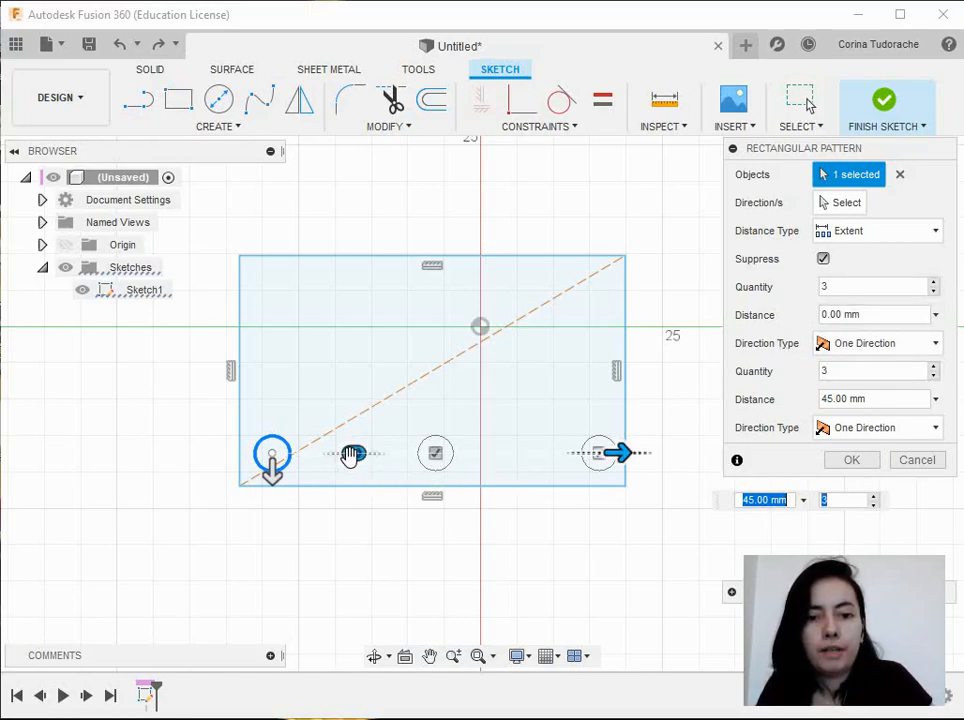
{"action": "type", "text": "4"}
{"action": "left_click_drag", "start_coordinate": [273, 455], "coordinate": [137, 469]}
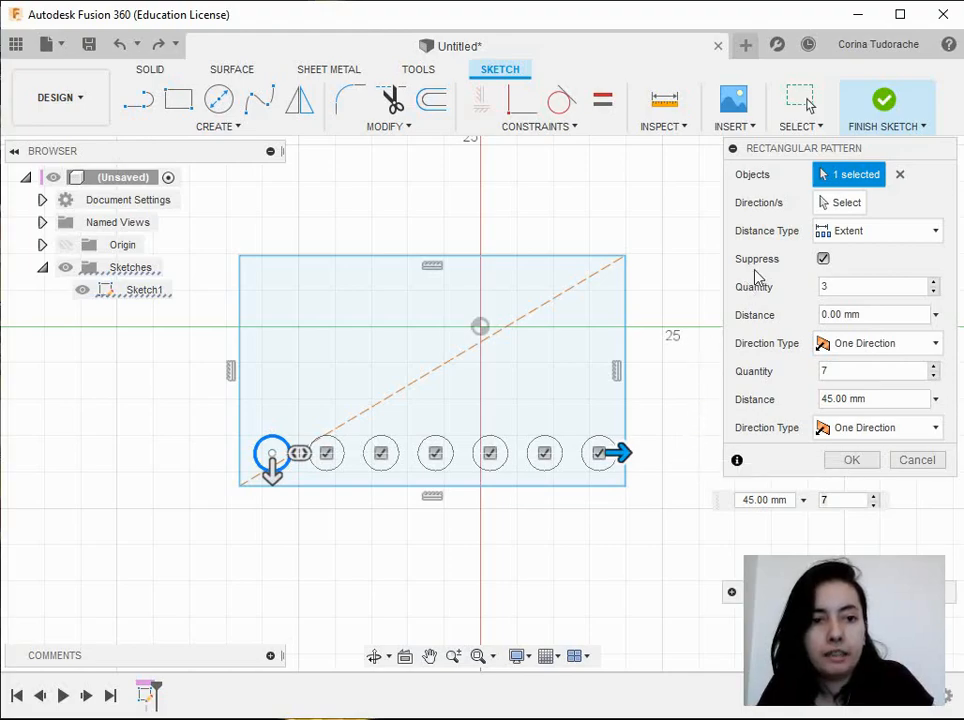
Step: Use the rectangle's dashed diagonal as the pattern direction and set the distance along it to 50 mm
{"action": "left_click", "coordinate": [838, 205]}
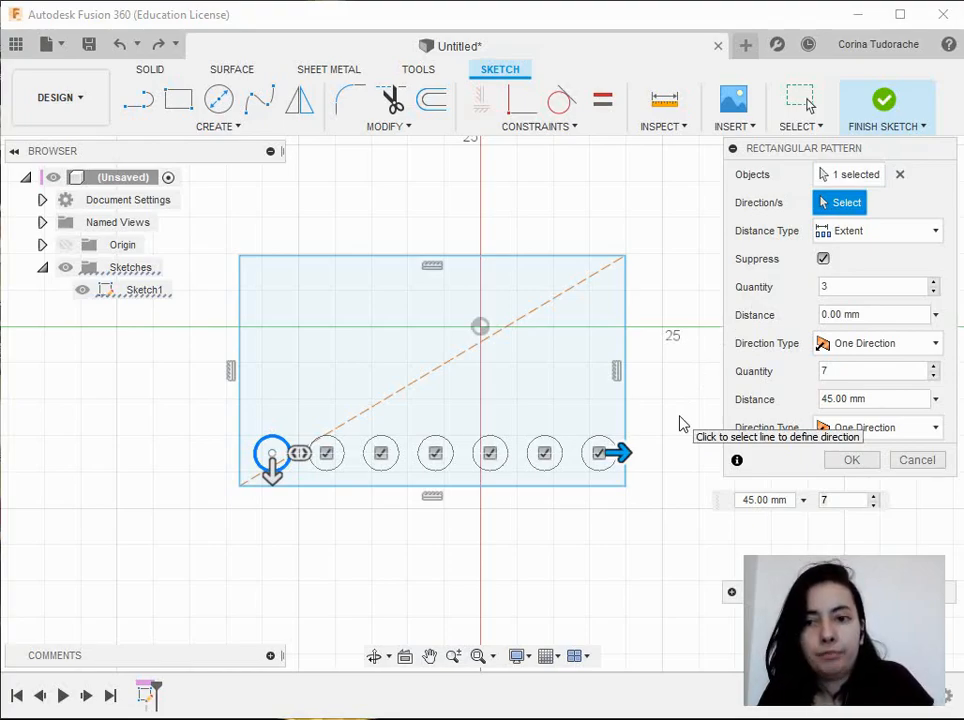
{"action": "left_click", "coordinate": [453, 369]}
{"action": "scroll", "coordinate": [455, 369], "scroll_direction": "down", "scroll_amount": 3}
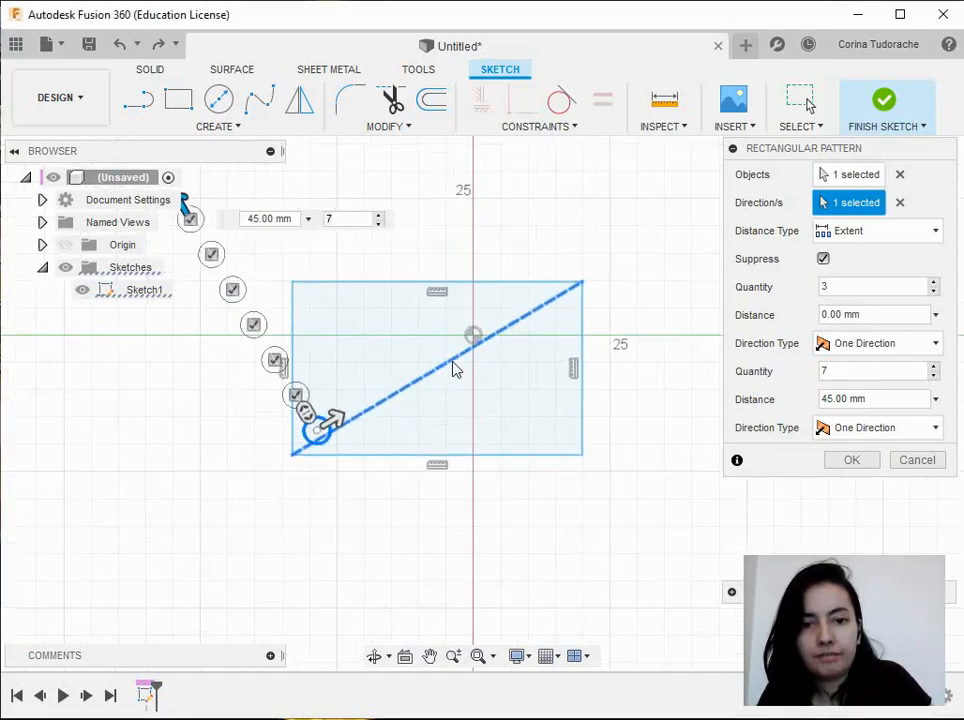
{"action": "left_click", "coordinate": [364, 404]}
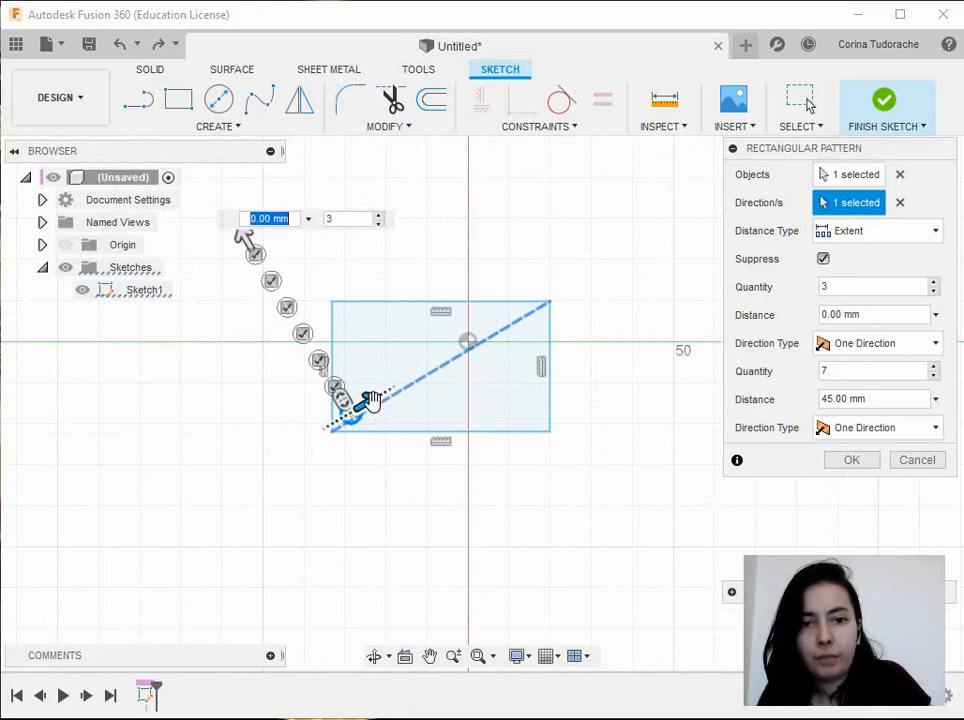
{"action": "left_click_drag", "start_coordinate": [368, 406], "coordinate": [541, 300]}
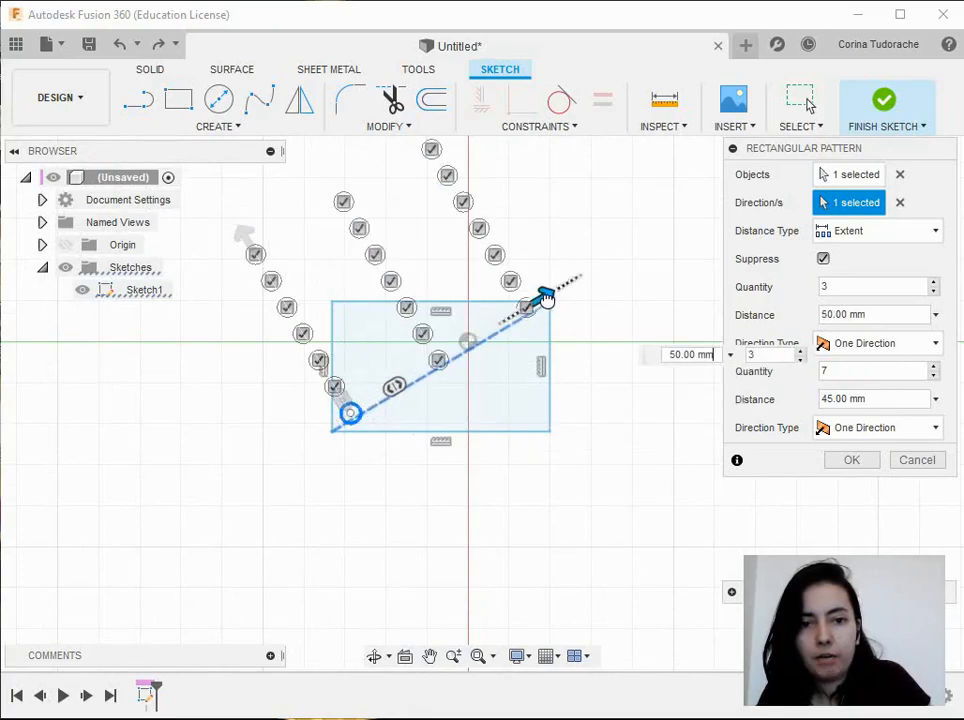
{"action": "key", "text": "Tab"}
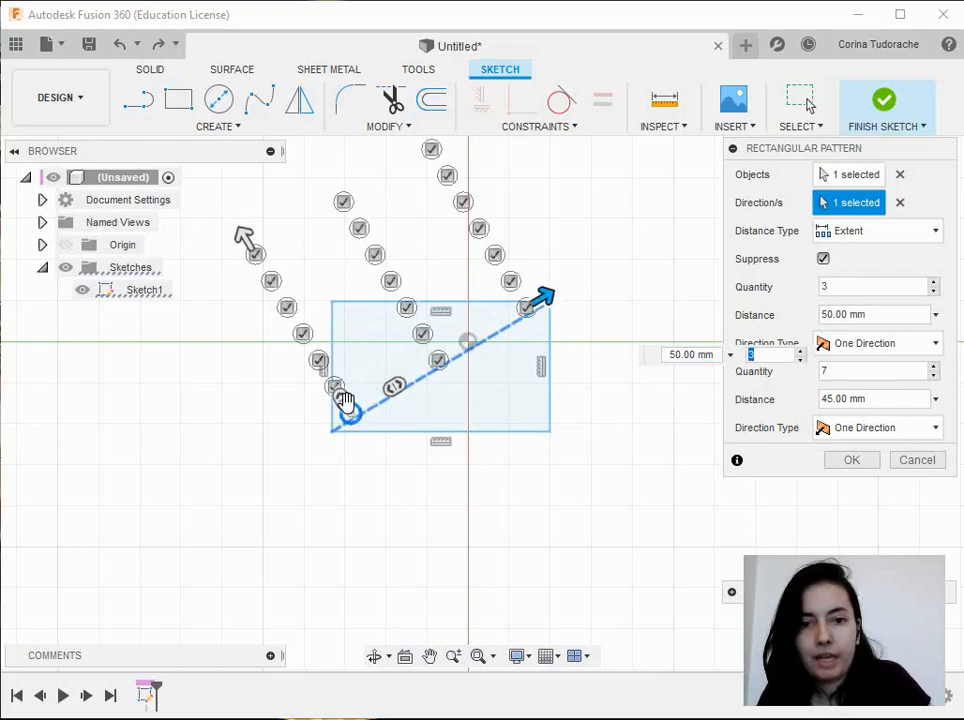
Step: Make the direction perpendicular to the diagonal Symmetric over 40 mm, and set the quantity along the diagonal to 5
{"action": "mouse_move", "coordinate": [255, 255]}
{"action": "left_mouse_down"}
{"action": "mouse_move", "coordinate": [346, 392]}
{"action": "mouse_move", "coordinate": [437, 493]}
{"action": "mouse_move", "coordinate": [291, 318]}
{"action": "mouse_move", "coordinate": [256, 256]}
{"action": "left_mouse_up"}
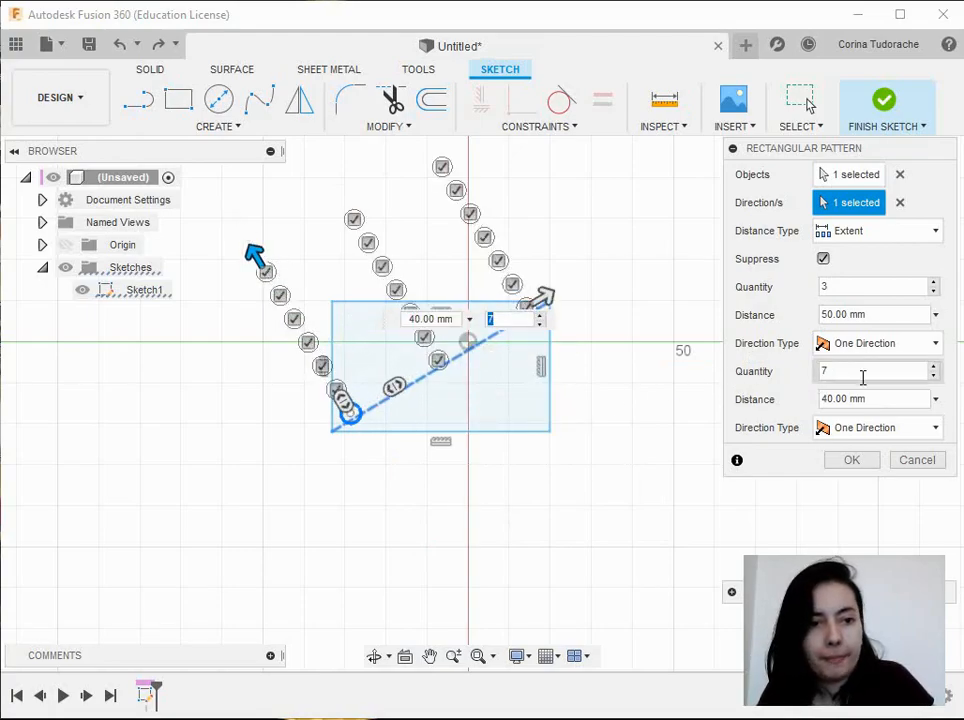
{"action": "left_click", "coordinate": [877, 430]}
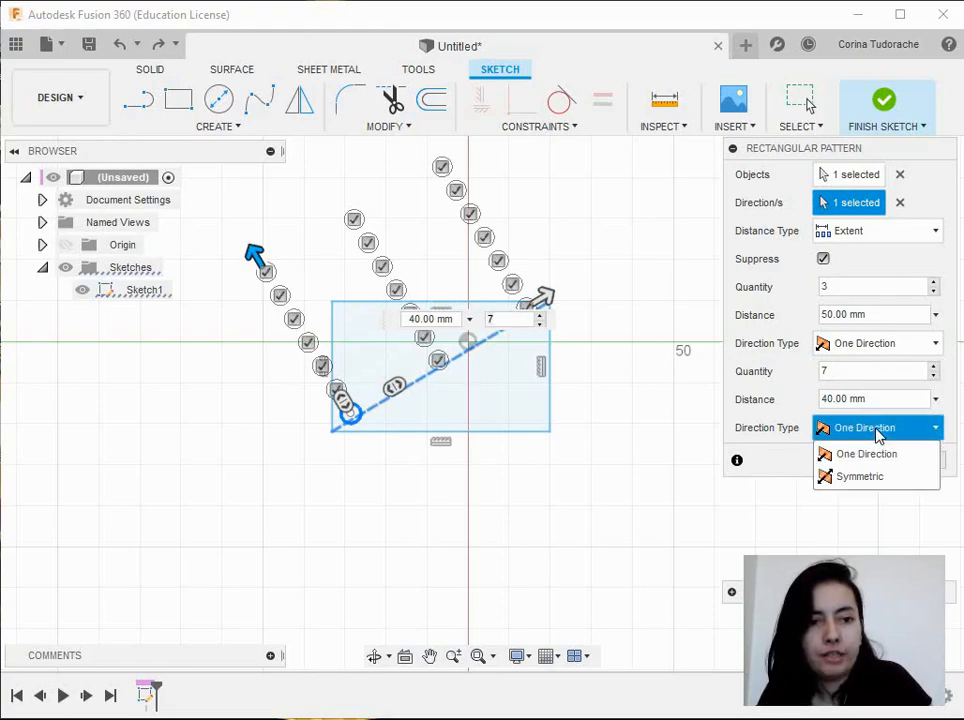
{"action": "left_click", "coordinate": [855, 478]}
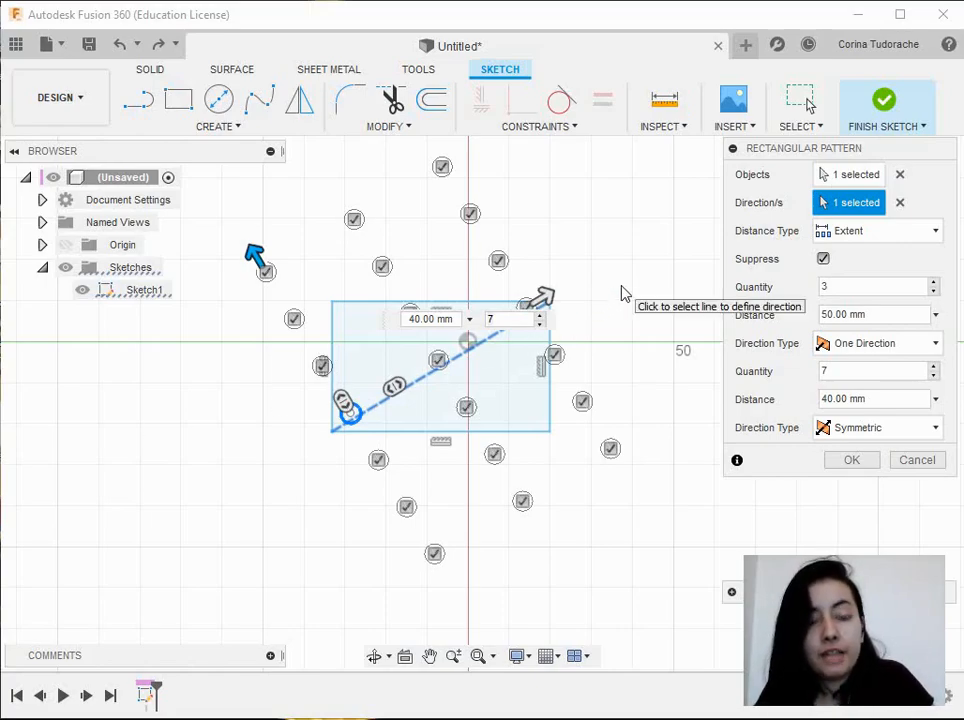
{"action": "left_click", "coordinate": [394, 389]}
{"action": "left_click_drag", "start_coordinate": [388, 398], "coordinate": [334, 433]}
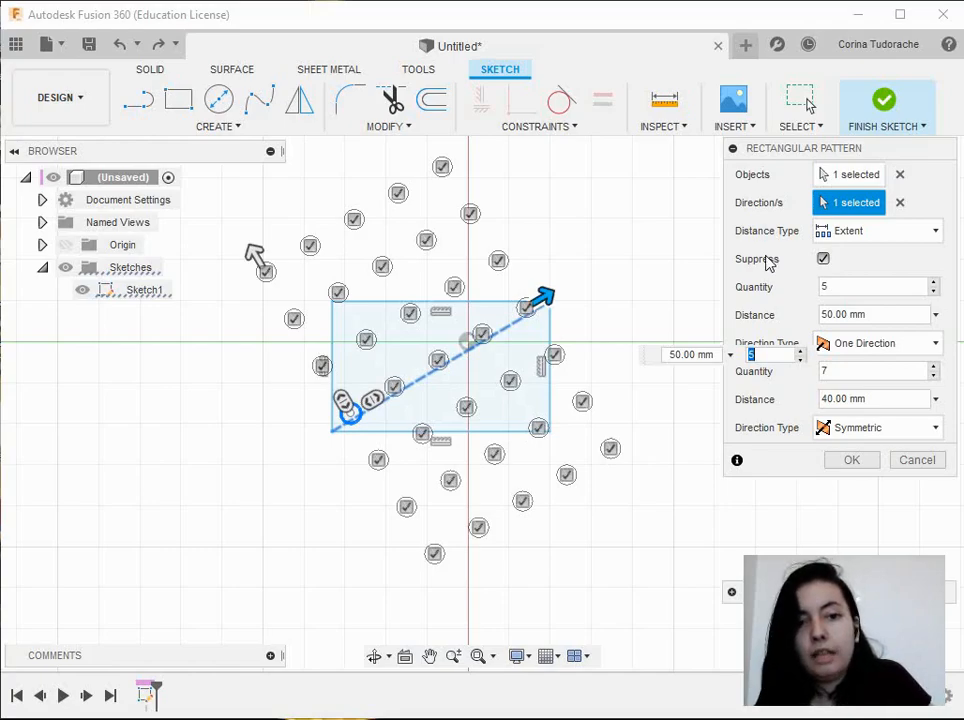
Step: Try out the Suppress option by excluding and restoring three circle copies around the rectangle's lower-right corner
{"action": "left_click", "coordinate": [582, 401]}
{"action": "left_click", "coordinate": [610, 448]}
{"action": "left_click", "coordinate": [539, 427]}
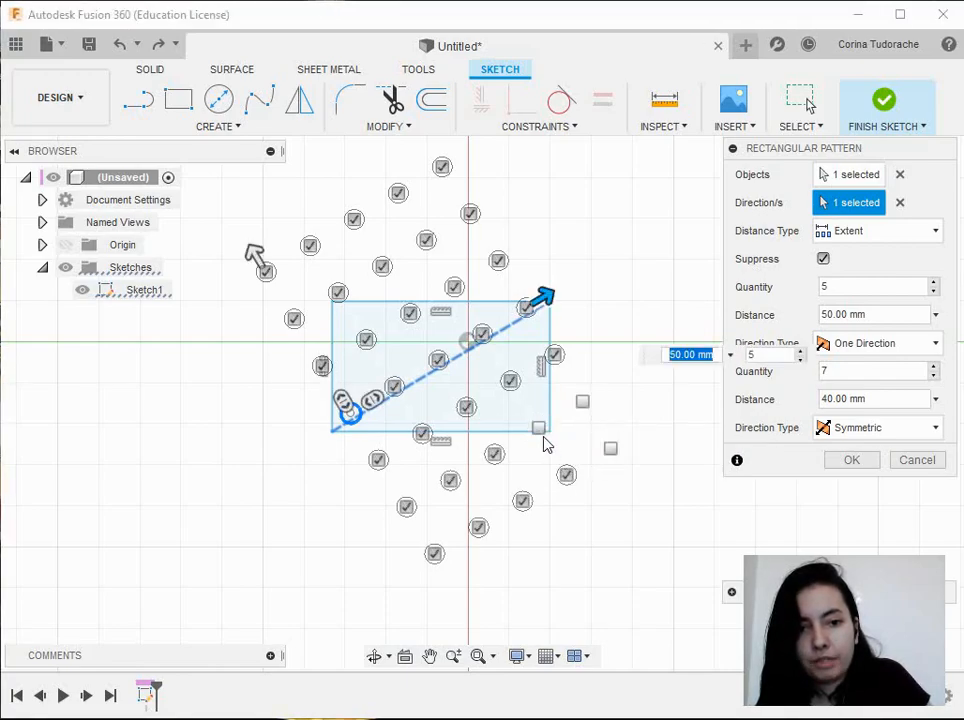
{"action": "left_click", "coordinate": [539, 428]}
{"action": "left_click", "coordinate": [580, 400]}
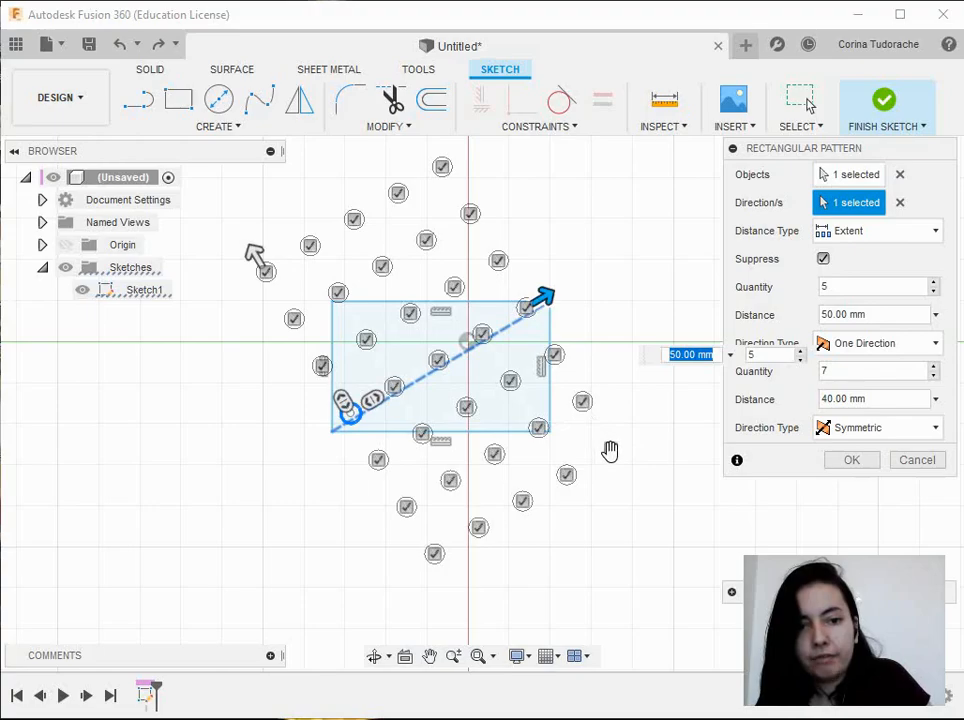
{"action": "left_click", "coordinate": [610, 448]}
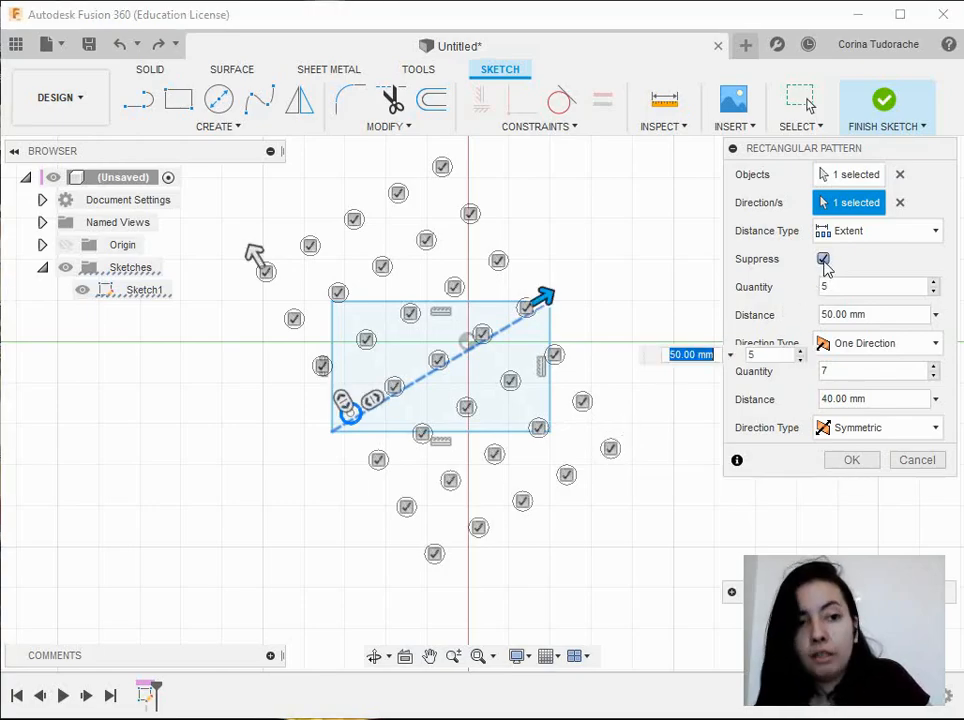
{"action": "left_click", "coordinate": [823, 259]}
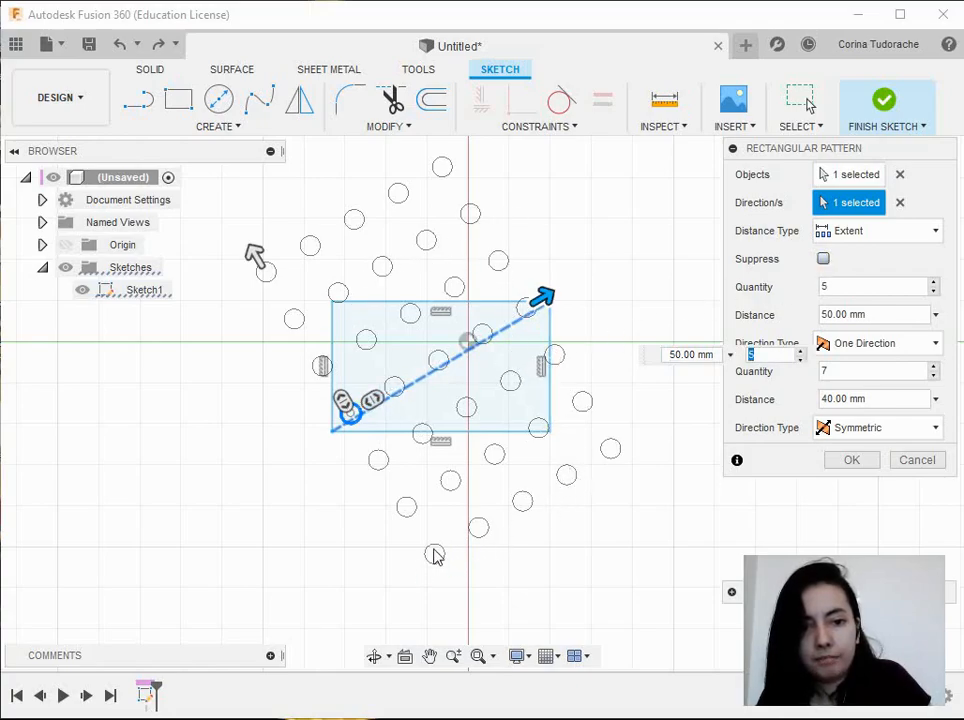
{"action": "left_click", "coordinate": [823, 259]}
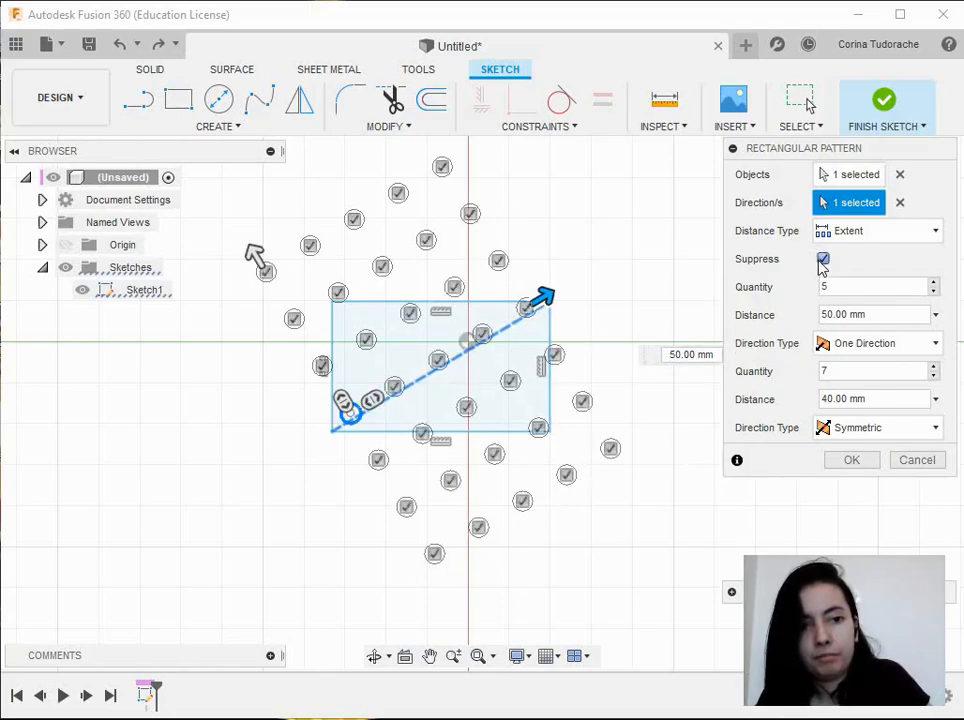
Step: Suppress seven circle copies beside and below the rectangle's lower-right area, and set the symmetric direction's quantity to 13
{"action": "left_click", "coordinate": [555, 356]}
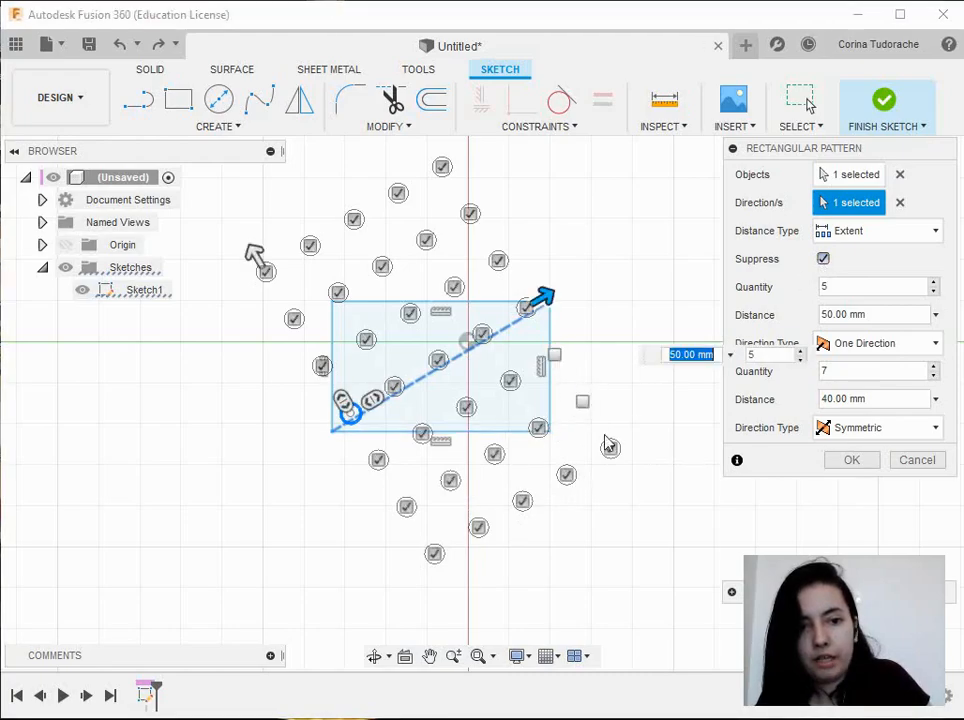
{"action": "left_click", "coordinate": [610, 448]}
{"action": "left_click", "coordinate": [566, 474]}
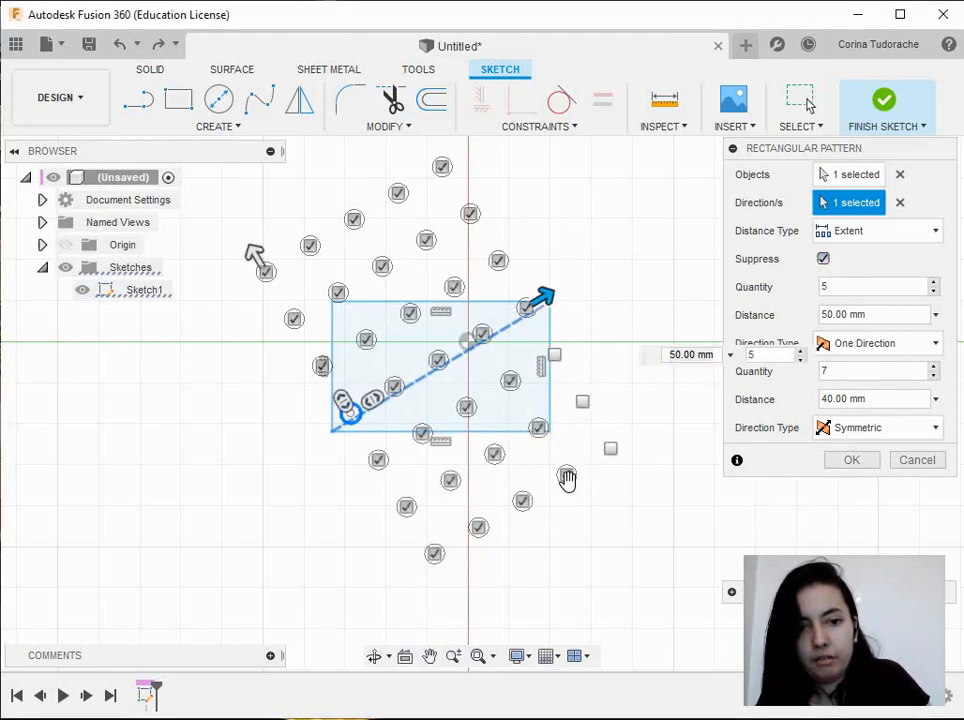
{"action": "left_click", "coordinate": [522, 500]}
{"action": "left_click", "coordinate": [494, 454]}
{"action": "left_click", "coordinate": [450, 481]}
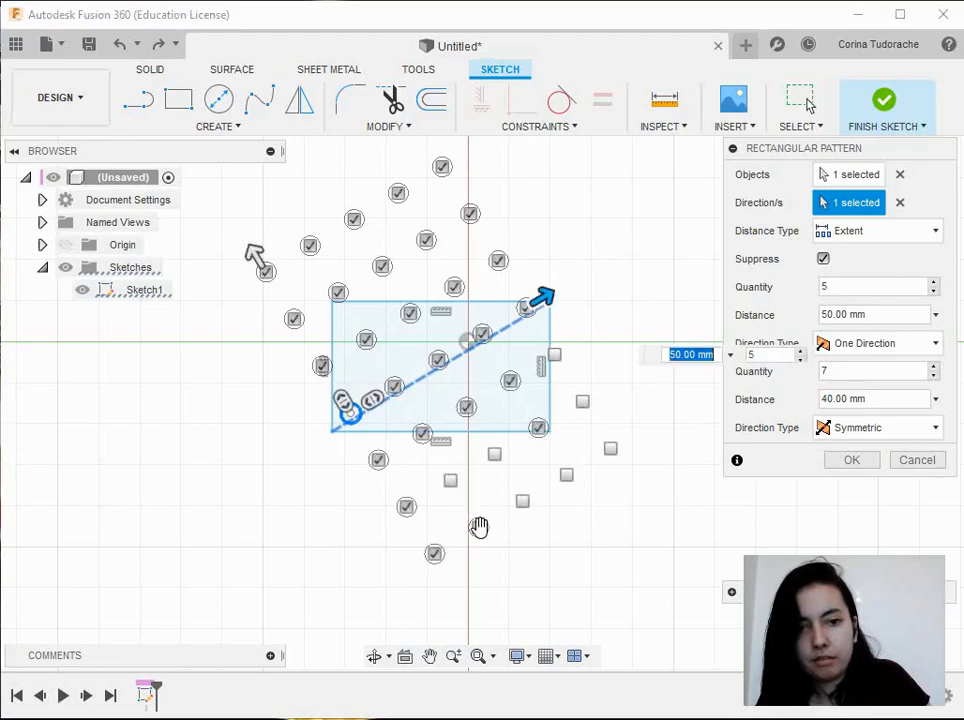
{"action": "left_click_drag", "start_coordinate": [344, 405], "coordinate": [383, 458]}
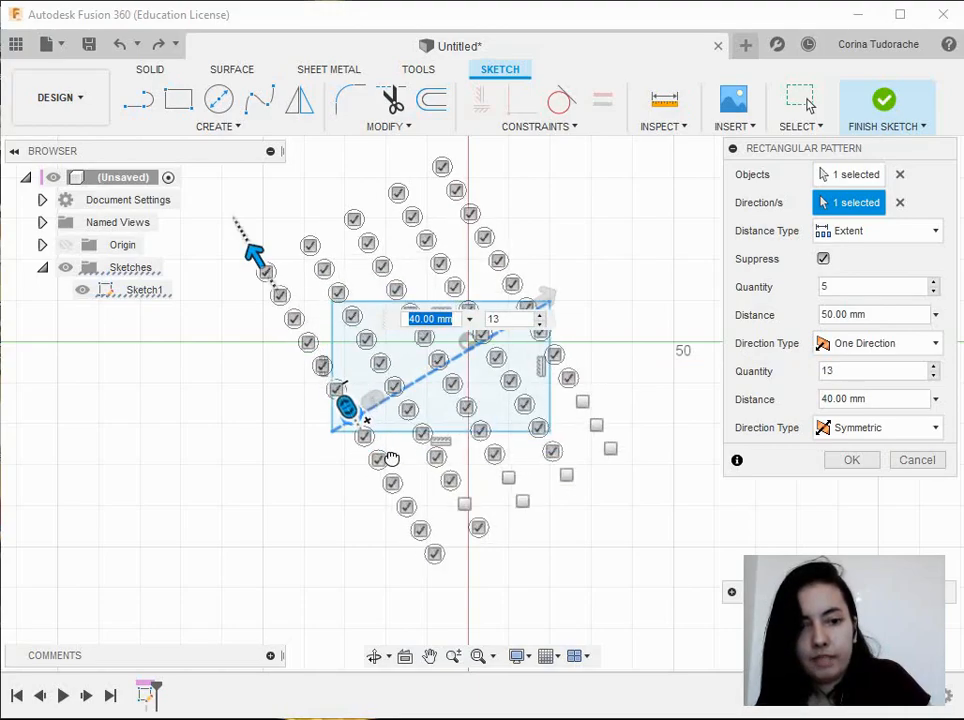